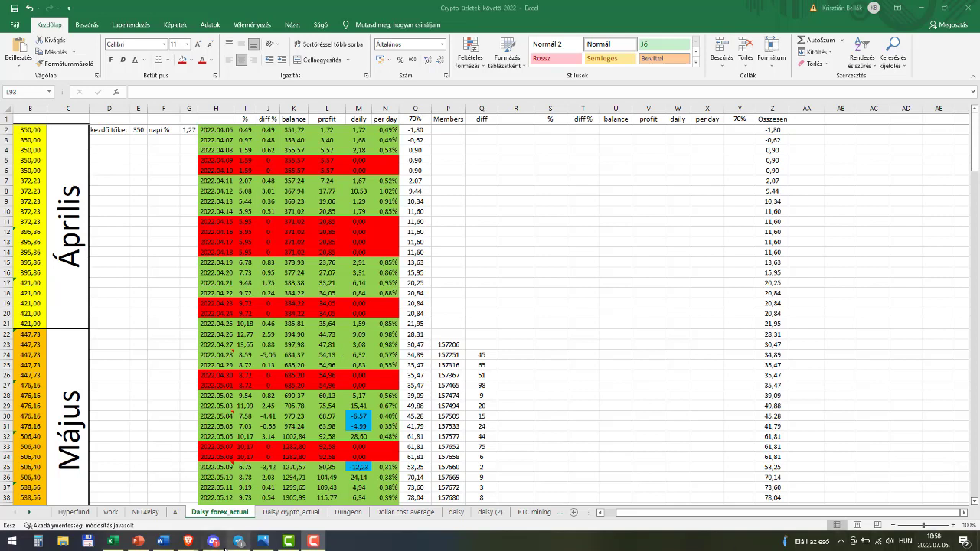
Switch to the browser and bring up the crypto Trading Fund's contribution figures and Performance Report on the Daisy page
mouse_move(189, 546)
left_click(240, 496)
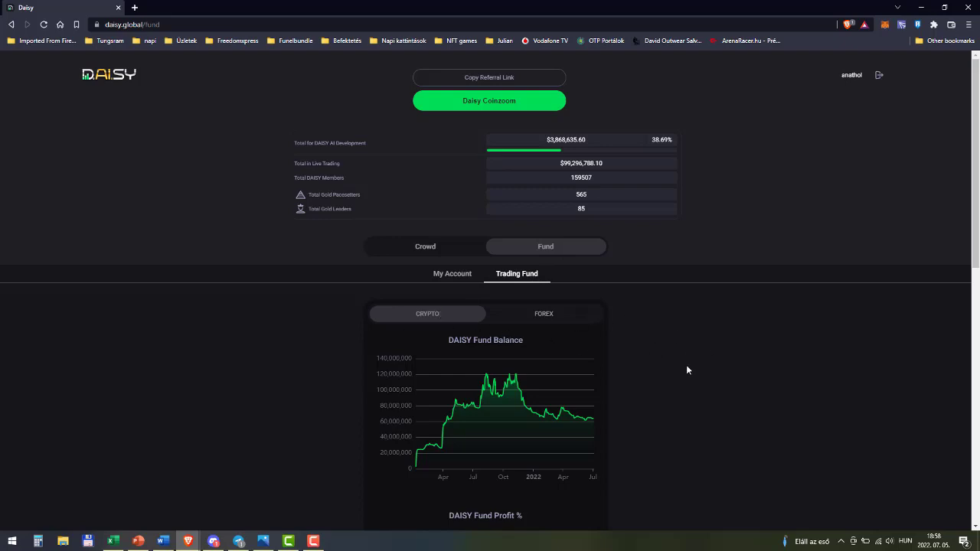
scroll(679, 285, "down", 3)
scroll(677, 290, "down", 4)
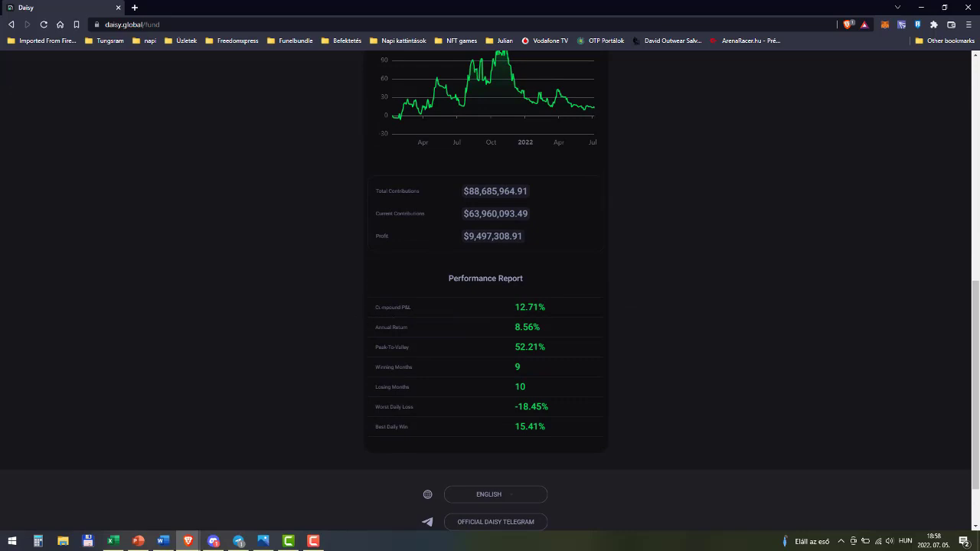
Review the crypto fund's Compound P&L and its total and current contributions, highlighting the figures
left_click_drag(374, 308, 432, 308)
left_click_drag(514, 307, 557, 307)
left_click(464, 191)
left_click_drag(536, 211, 462, 214)
left_click(534, 215)
double_click(541, 307)
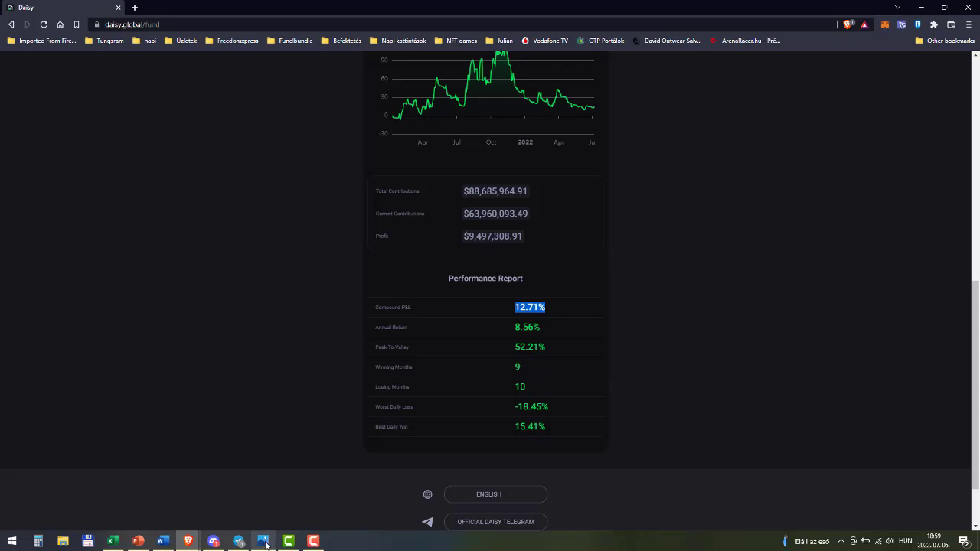
Switch to the image viewer to examine the 2022-07-02 screenshot of the account's contribution and payout history, and dismiss the chat notification
mouse_move(265, 545)
left_click(263, 481)
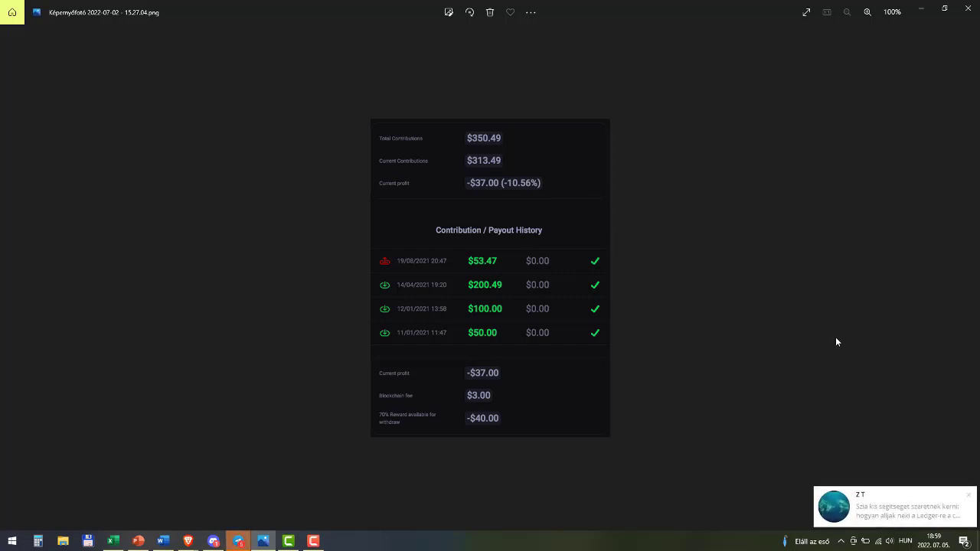
left_click(969, 496)
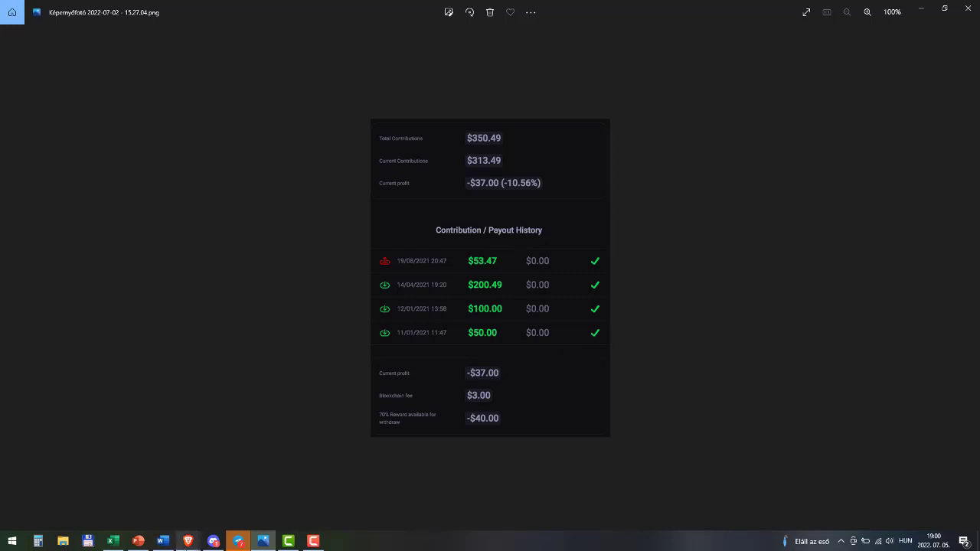
Return to the Daisy page in the browser and switch the Trading Fund view from crypto to Forex
mouse_move(195, 533)
left_click(243, 498)
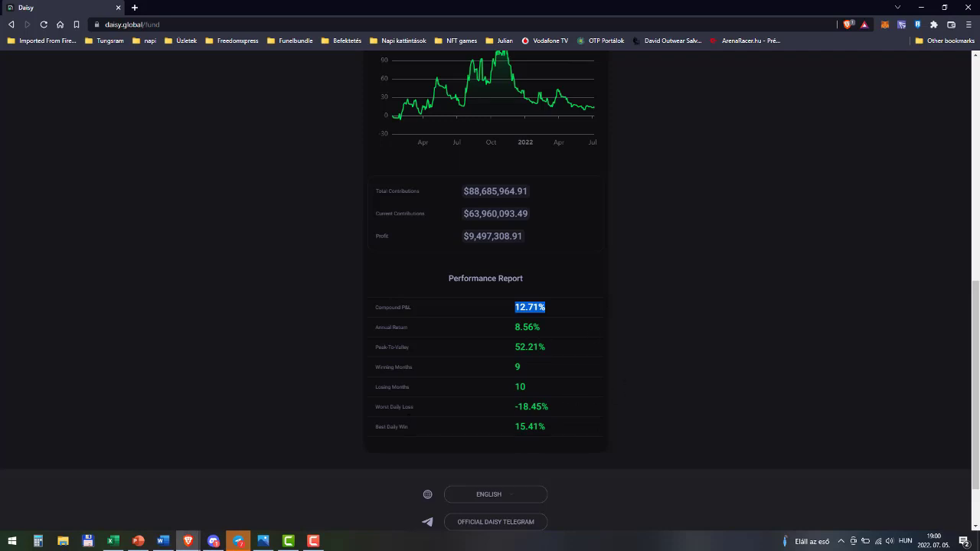
left_click(667, 329)
scroll(605, 306, "up", 5)
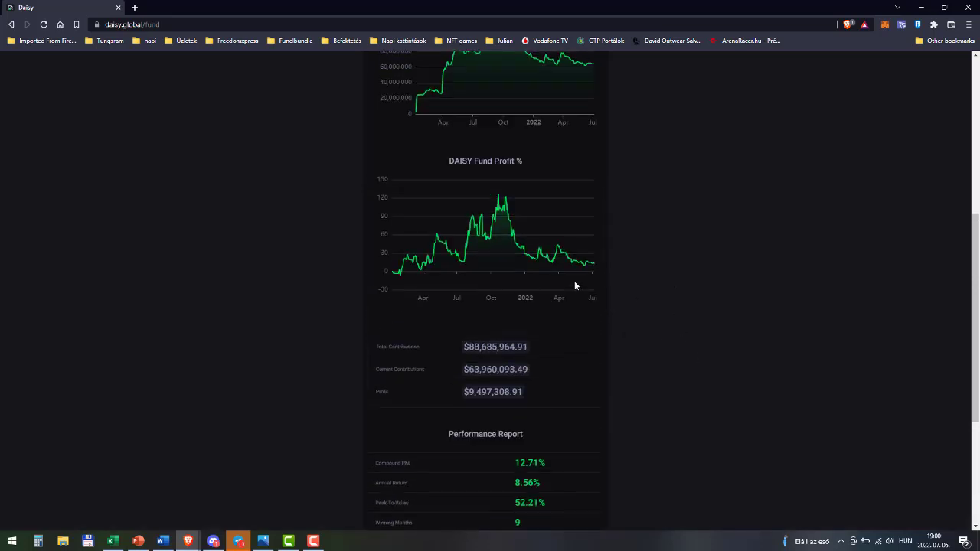
left_click(534, 214)
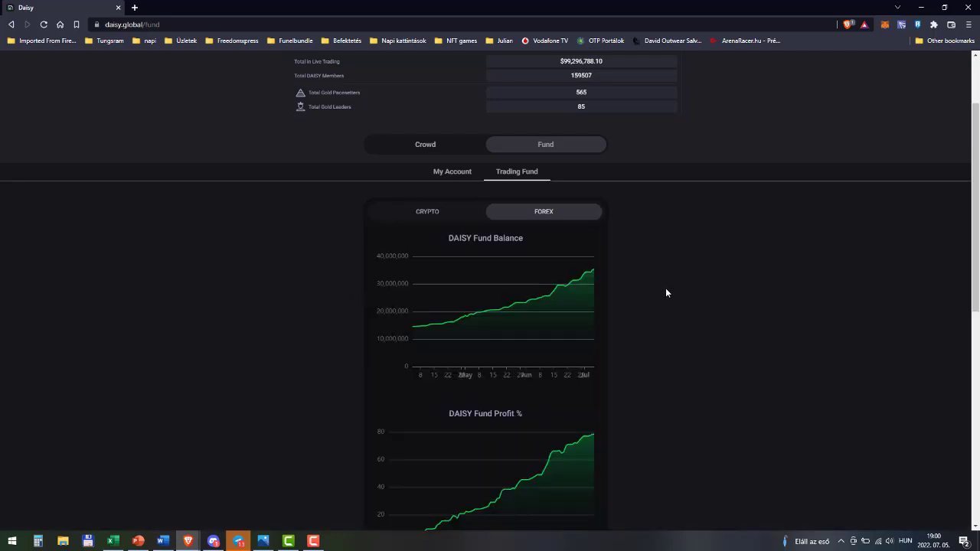
Examine the Forex fund's charts and Performance Report, highlighting the Compound P&L and Annual Return figures
scroll(651, 306, "down", 2)
scroll(654, 305, "down", 1)
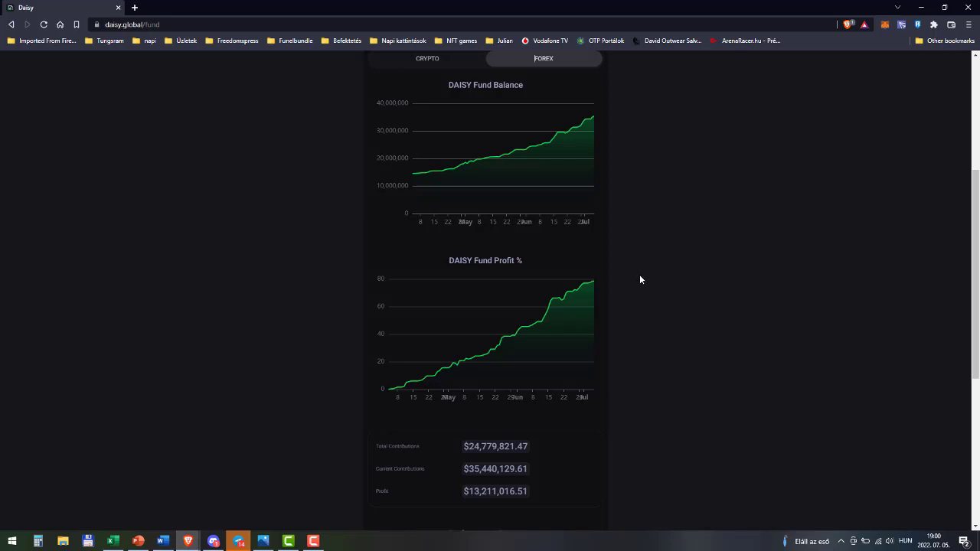
scroll(640, 268, "down", 2)
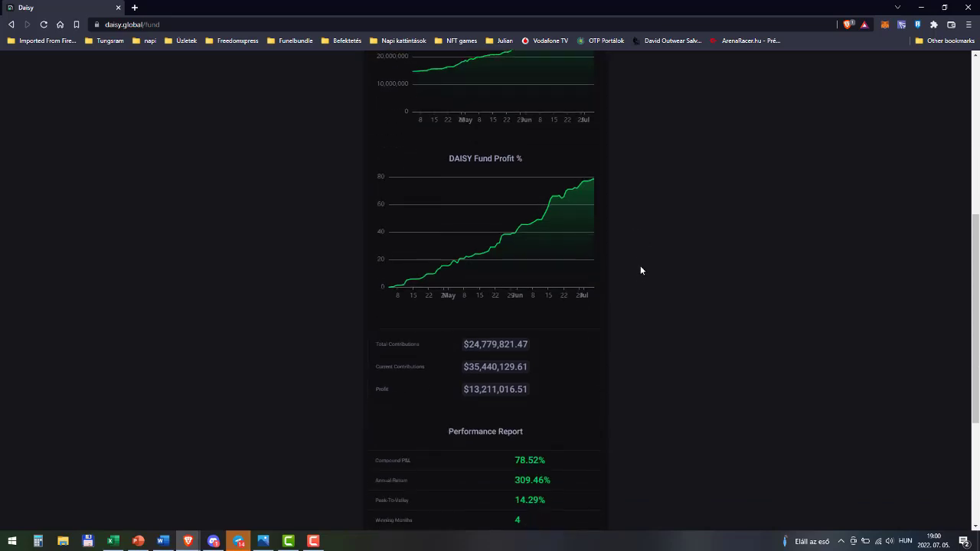
scroll(641, 270, "down", 1)
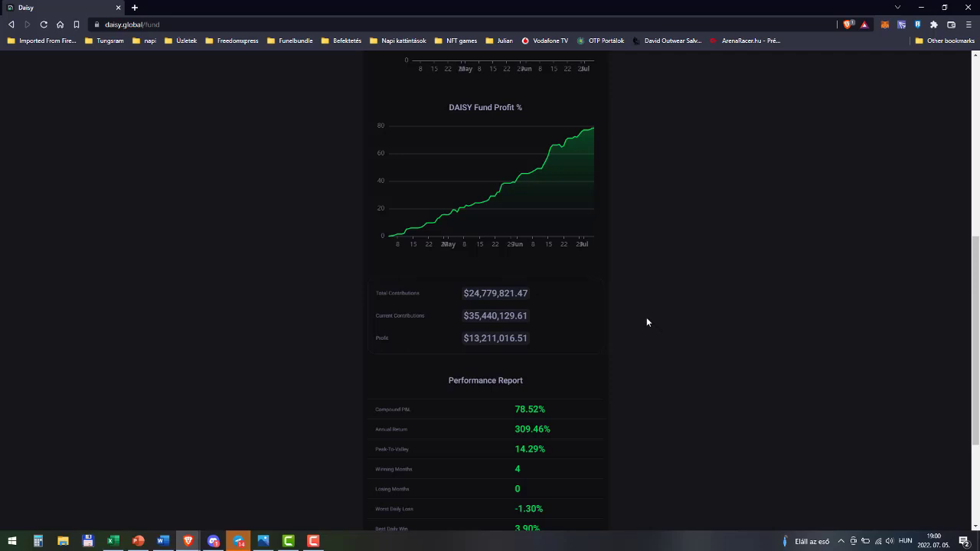
scroll(542, 262, "down", 1)
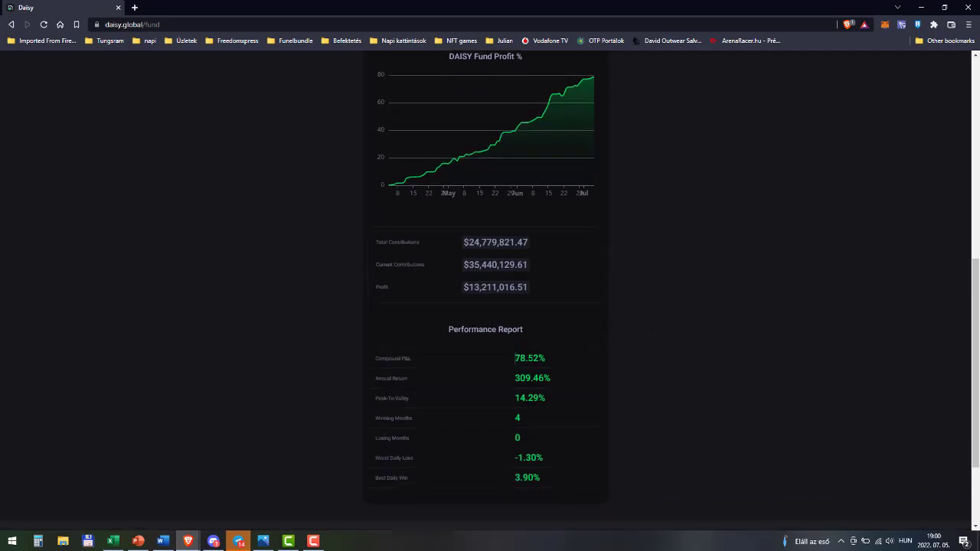
left_click_drag(515, 358, 577, 367)
left_click_drag(514, 379, 606, 383)
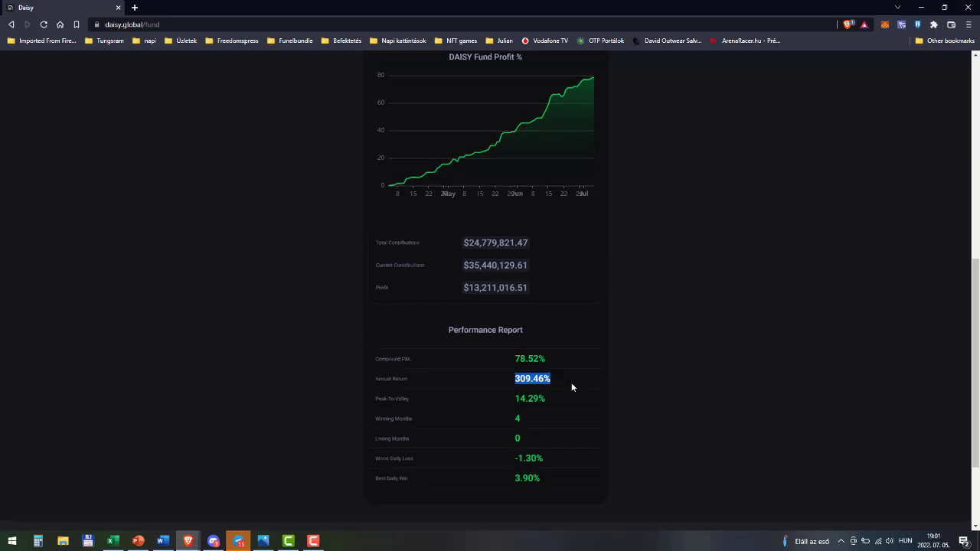
Open the Forex view of My Account and examine its contribution balance, current profit, payout history and withdrawal details
scroll(567, 375, "up", 6)
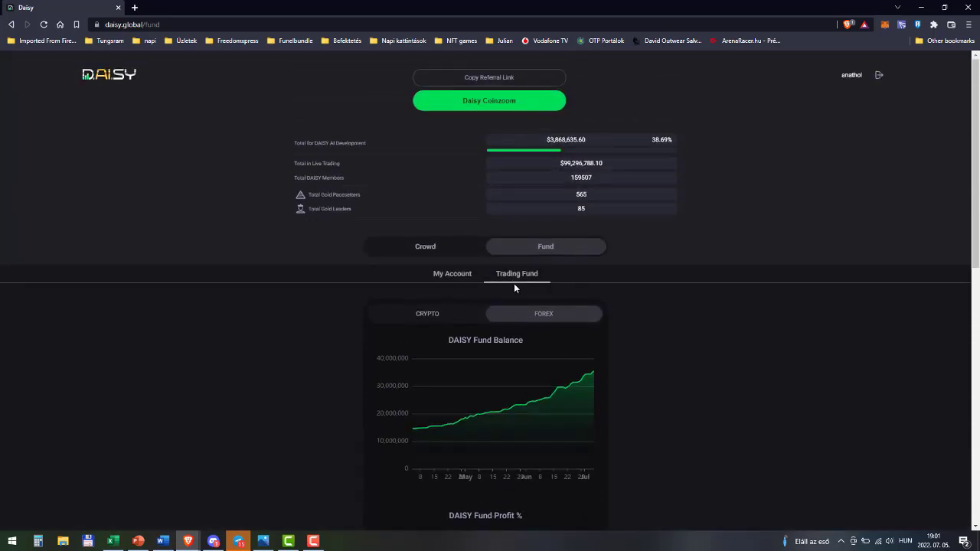
left_click(450, 274)
left_click(543, 315)
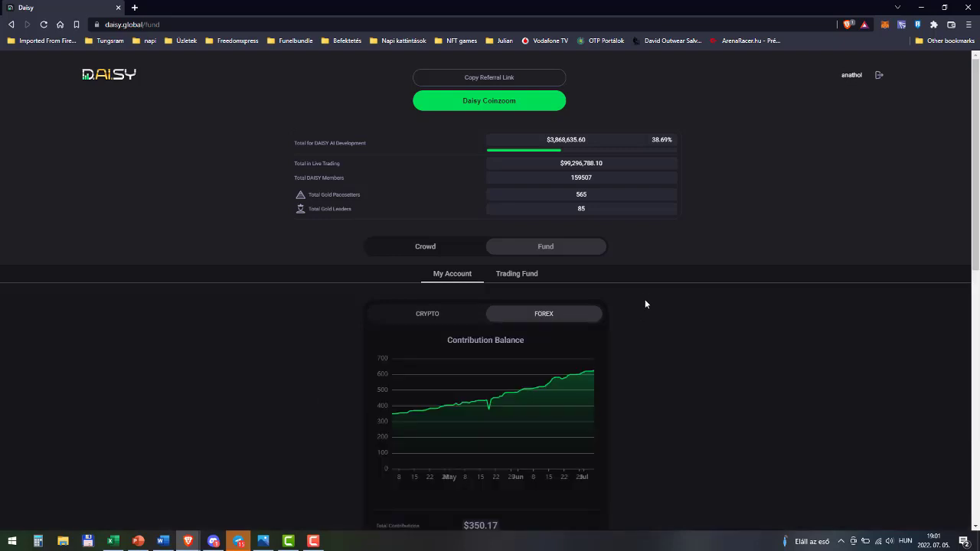
scroll(645, 303, "down", 5)
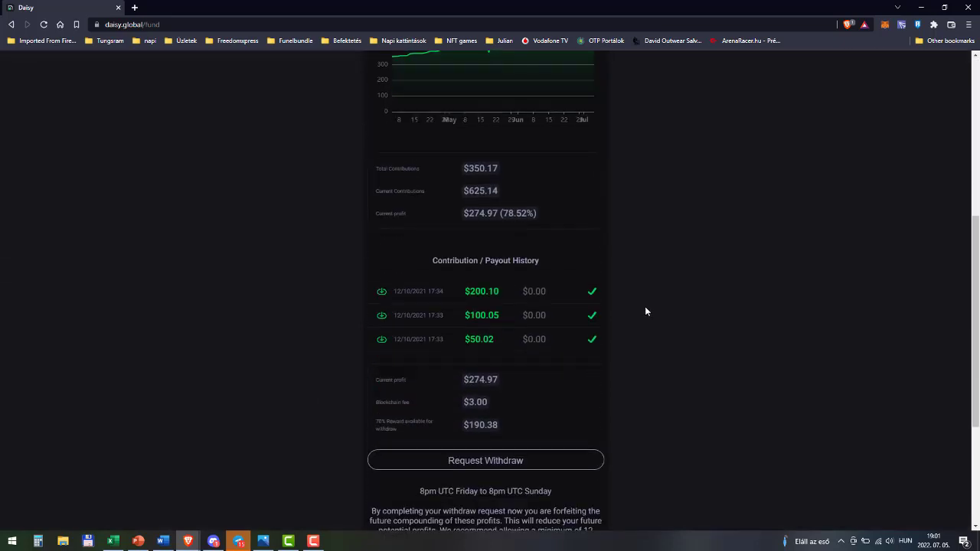
scroll(646, 308, "up", 2)
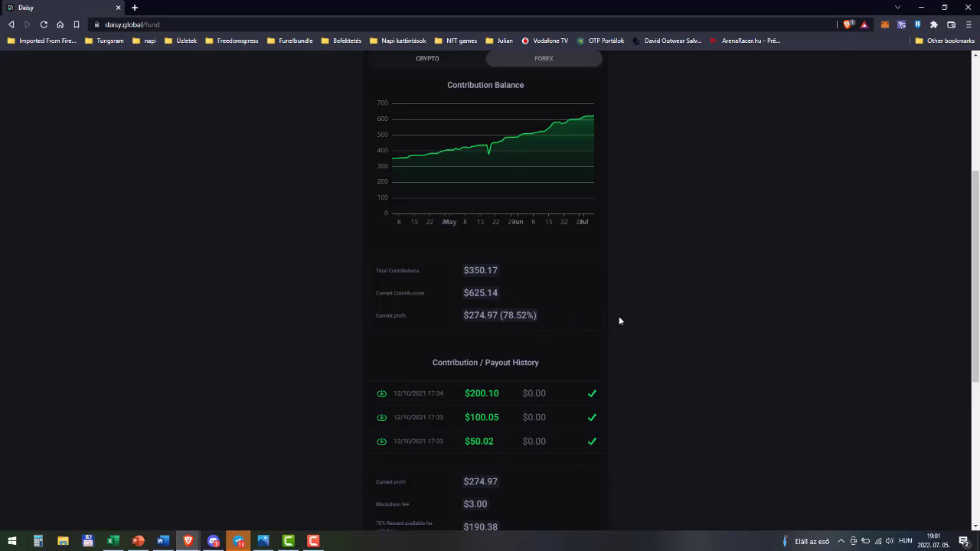
scroll(602, 337, "down", 3)
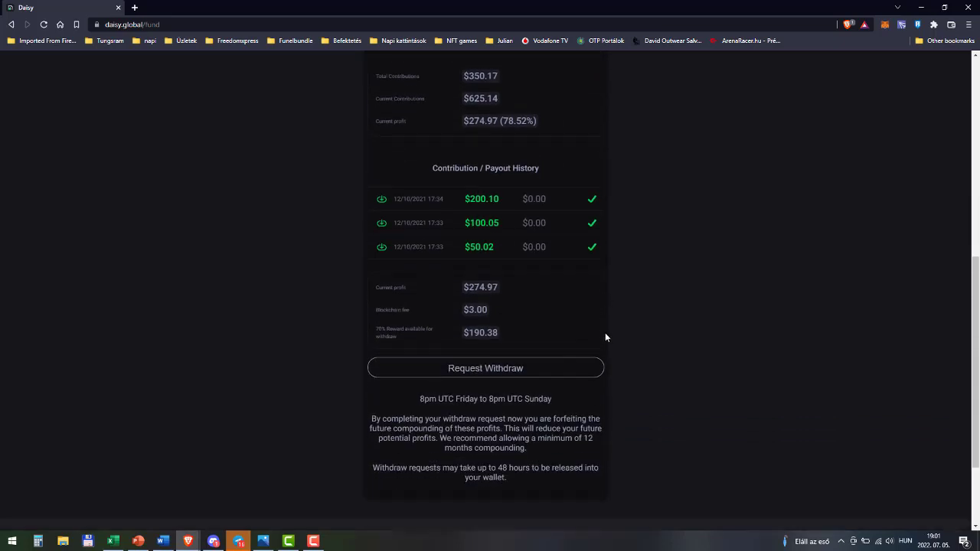
scroll(602, 350, "up", 2)
scroll(601, 350, "up", 3)
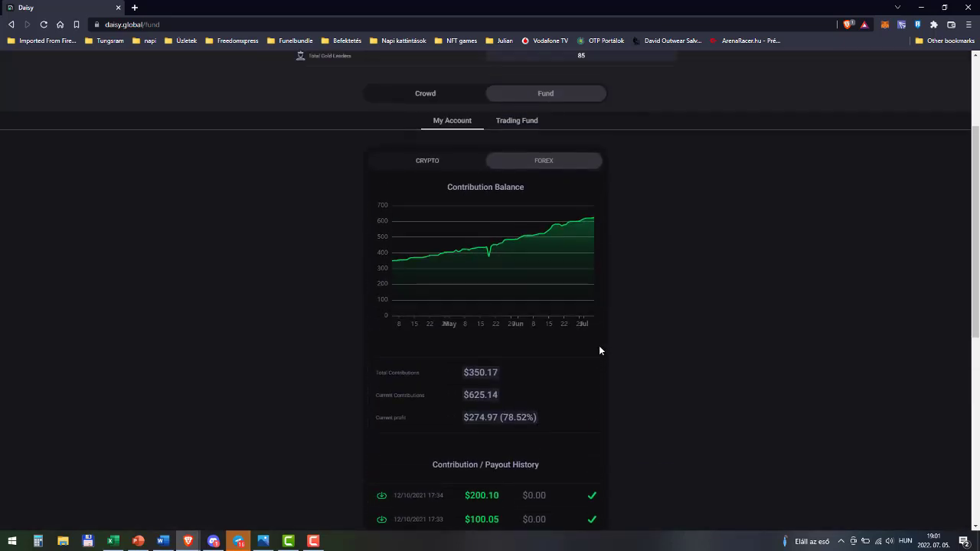
scroll(600, 350, "down", 1)
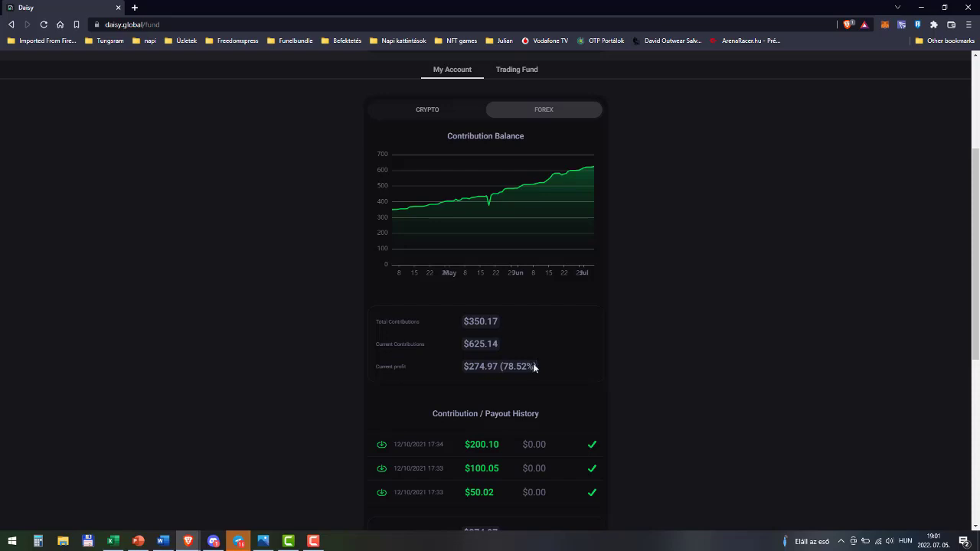
Go back to the Trading Fund's Forex view and bring up its Performance Report
left_click(517, 70)
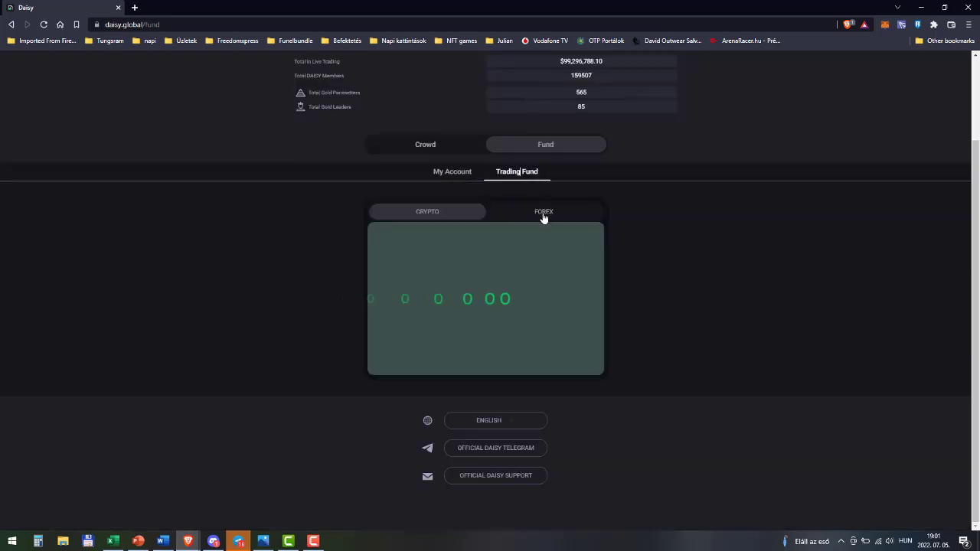
left_click(543, 214)
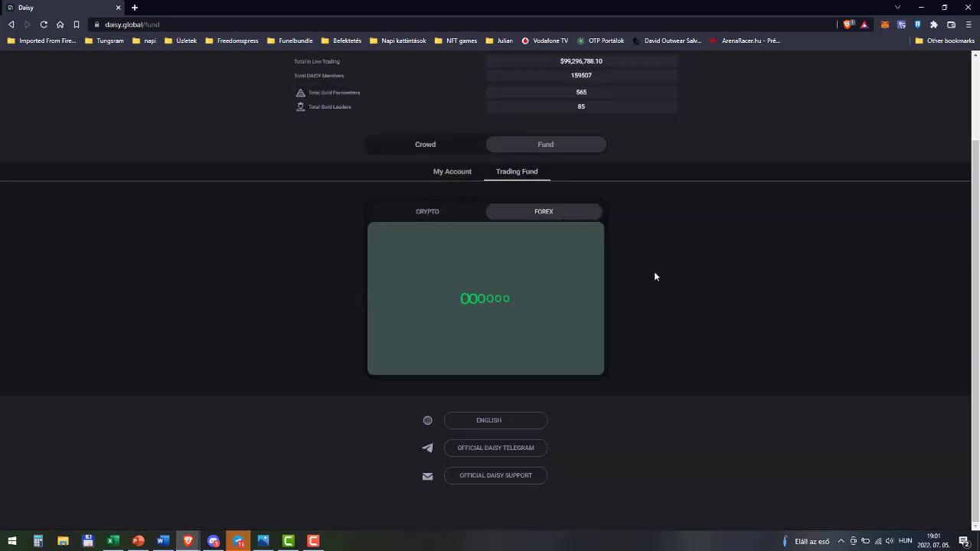
scroll(653, 277, "down", 5)
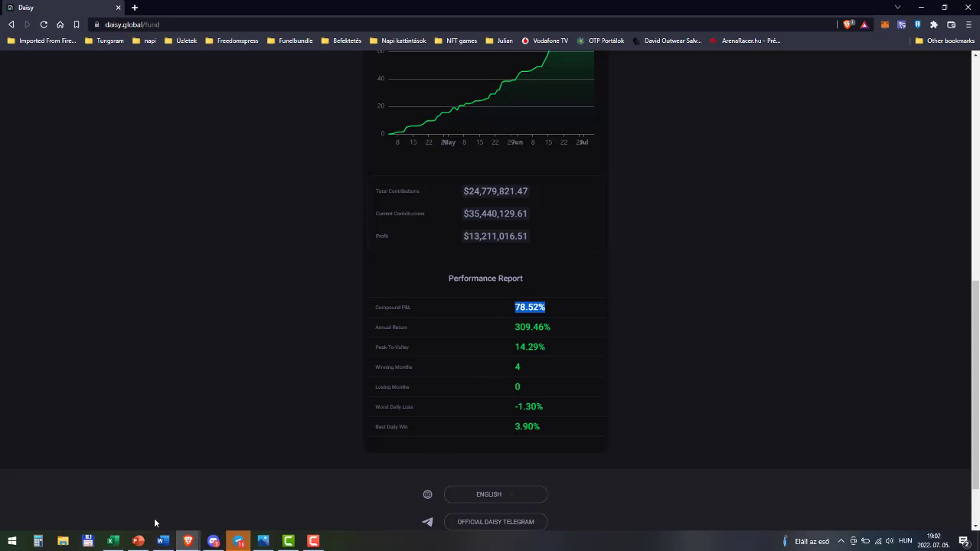
Switch to the Excel tracking workbook and select the second table's % value for 2022.07.05 on the Daisy forex_actual sheet
left_click(113, 542)
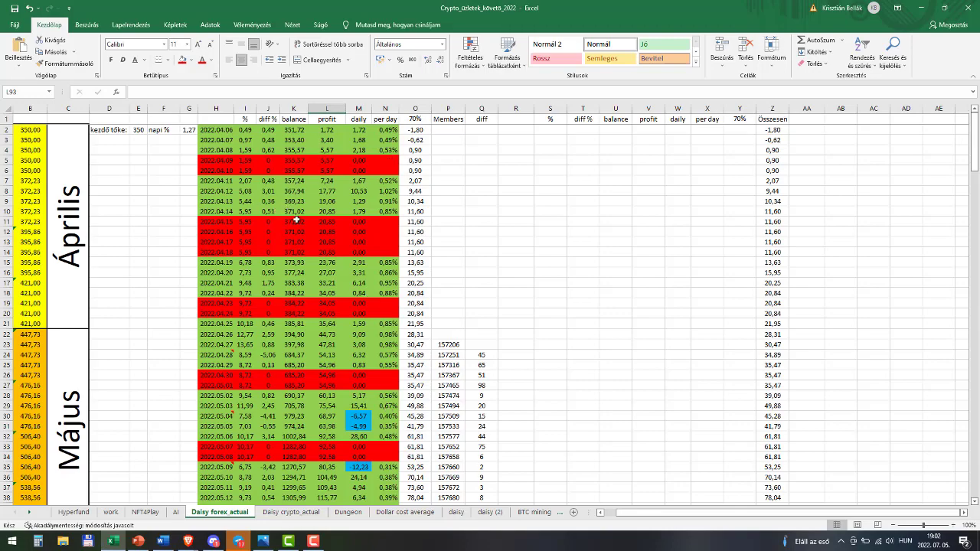
scroll(262, 193, "down", 3)
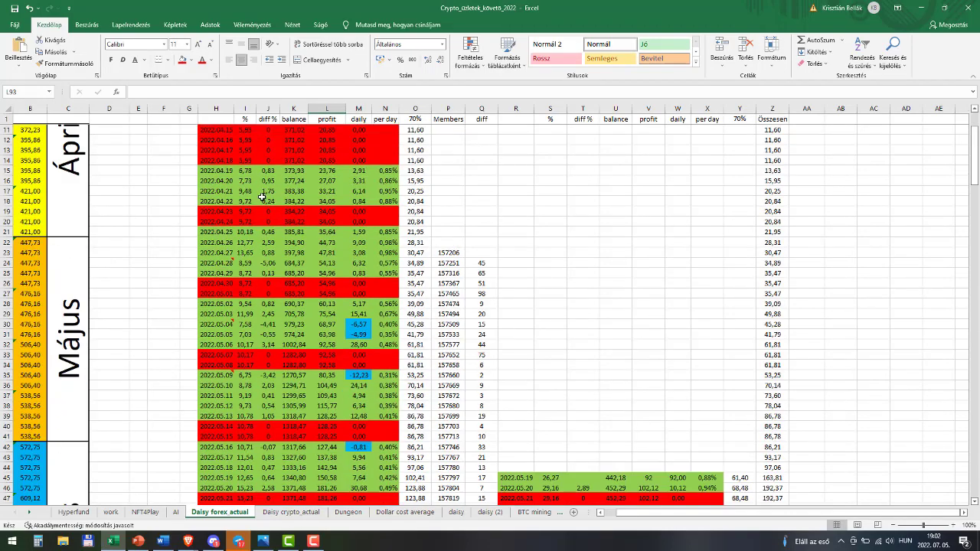
scroll(262, 198, "down", 17)
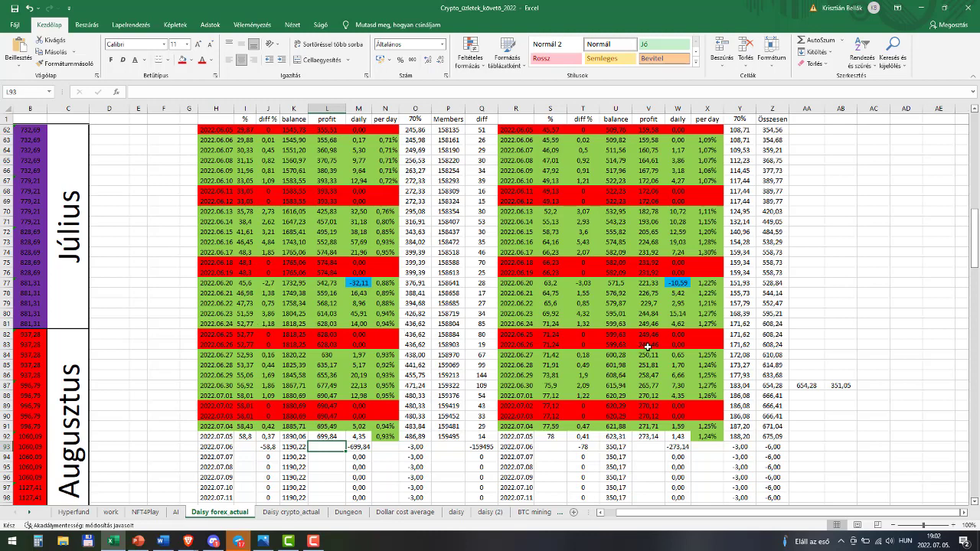
left_click(555, 439)
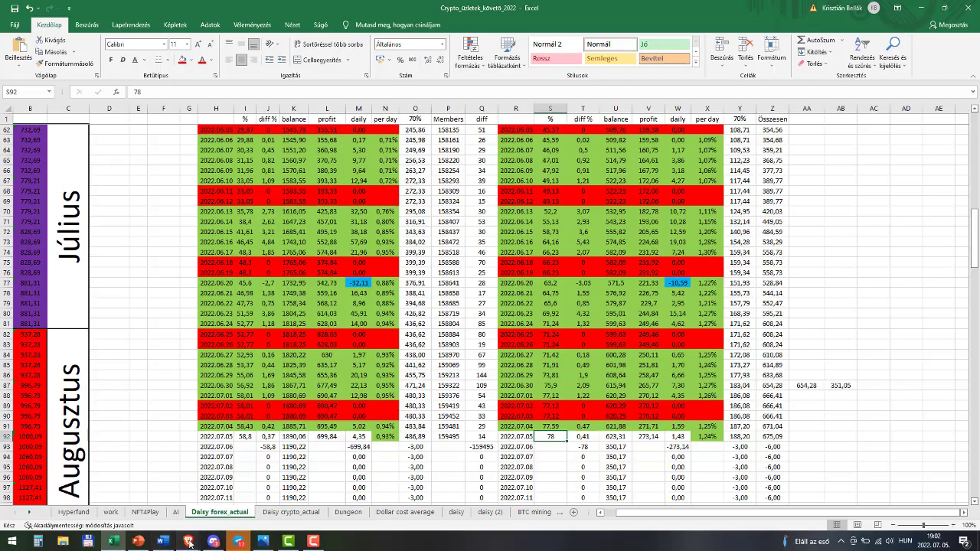
Check the Forex fund's Compound P&L in the browser, return to the workbook and select the Members cell for 2022.07.06
mouse_move(189, 541)
left_click(230, 497)
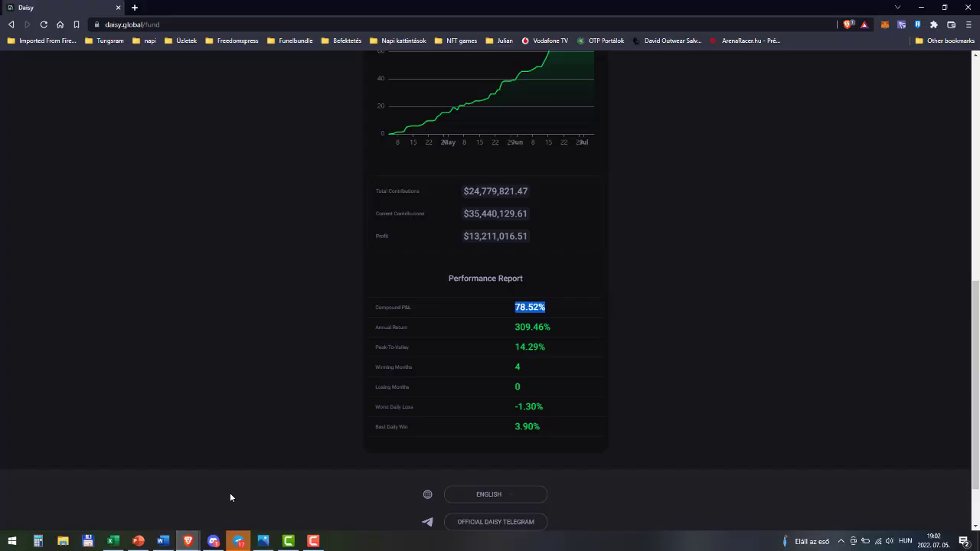
left_click(115, 542)
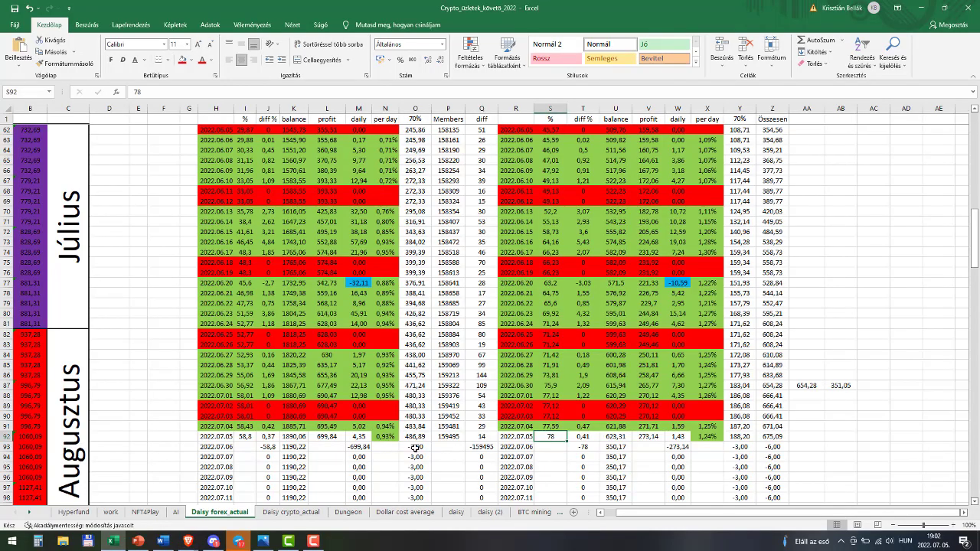
left_click(457, 448)
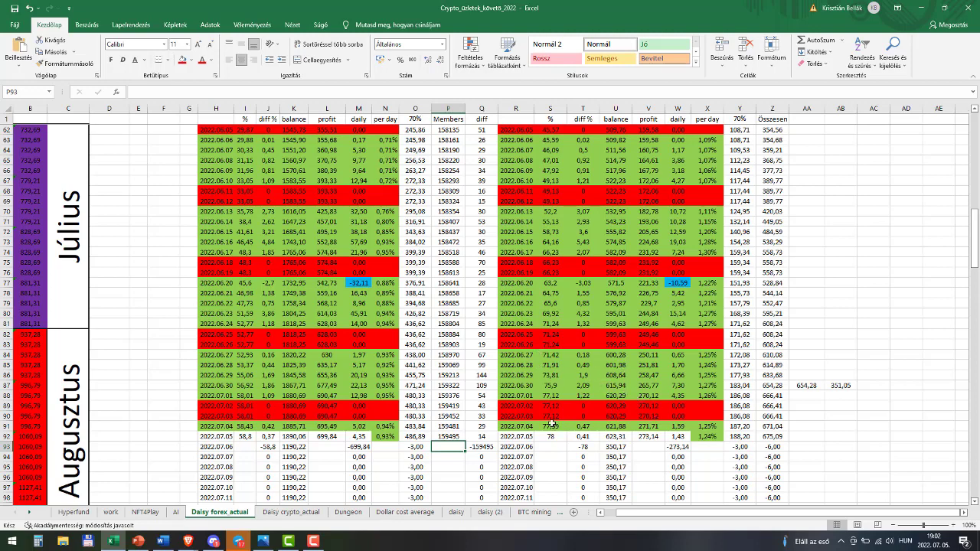
Review the second table's % values for 2022.06.30 and 2022.07.01 and its profit values from mid-June to 2022.07.05
left_click_drag(552, 386, 553, 396)
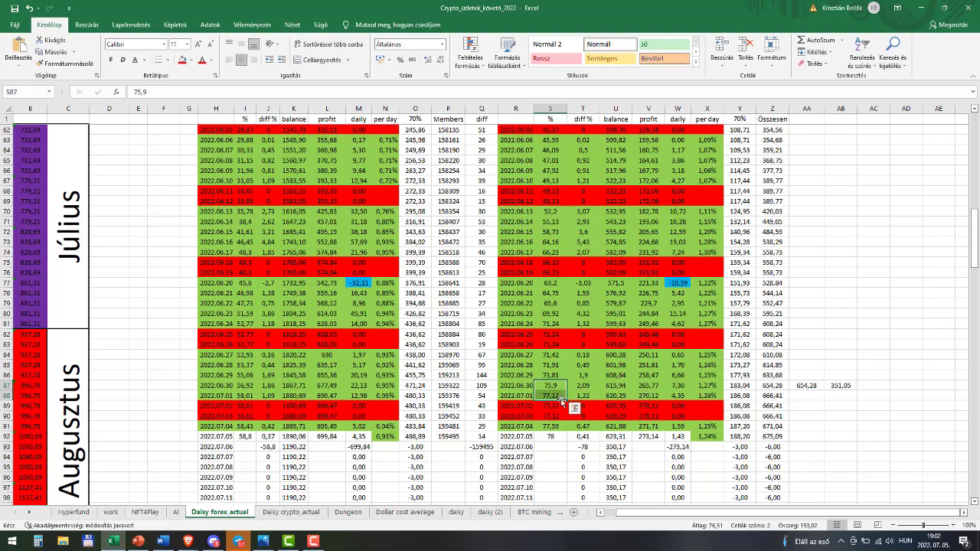
left_click(655, 397)
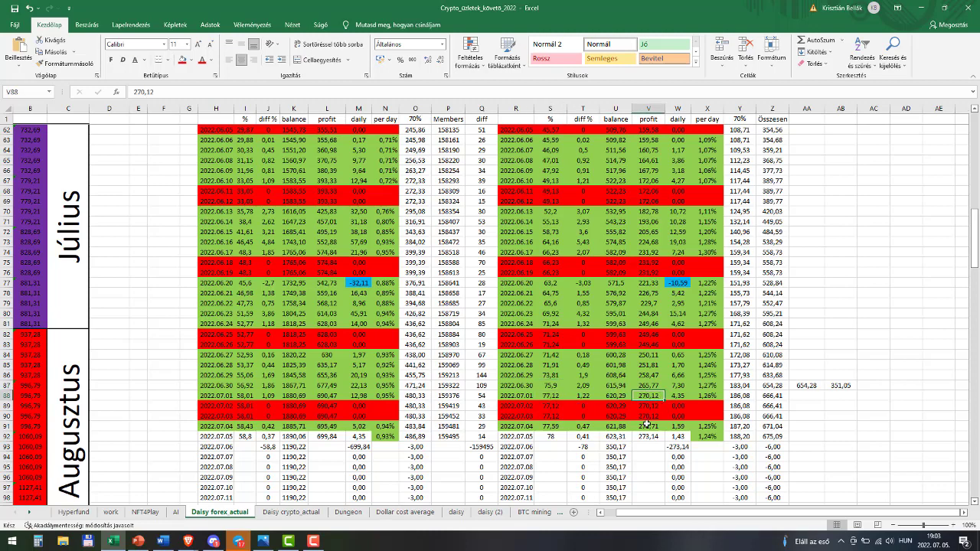
left_click_drag(642, 436, 649, 234)
left_click(648, 262)
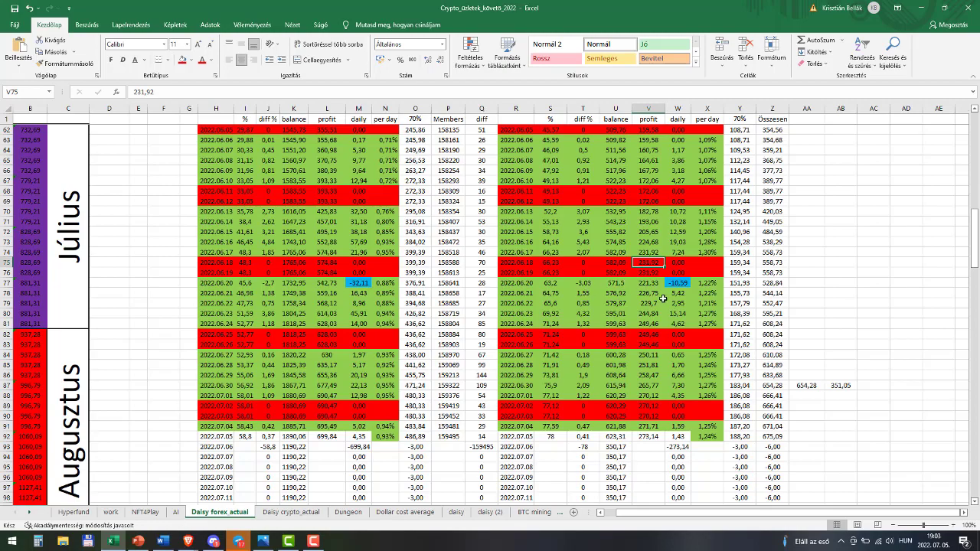
Inspect the blue-marked negative daily results, selecting those for 2022.06.20 in the second table and 2022.05.16 in the first
left_click(682, 285)
scroll(647, 304, "up", 9)
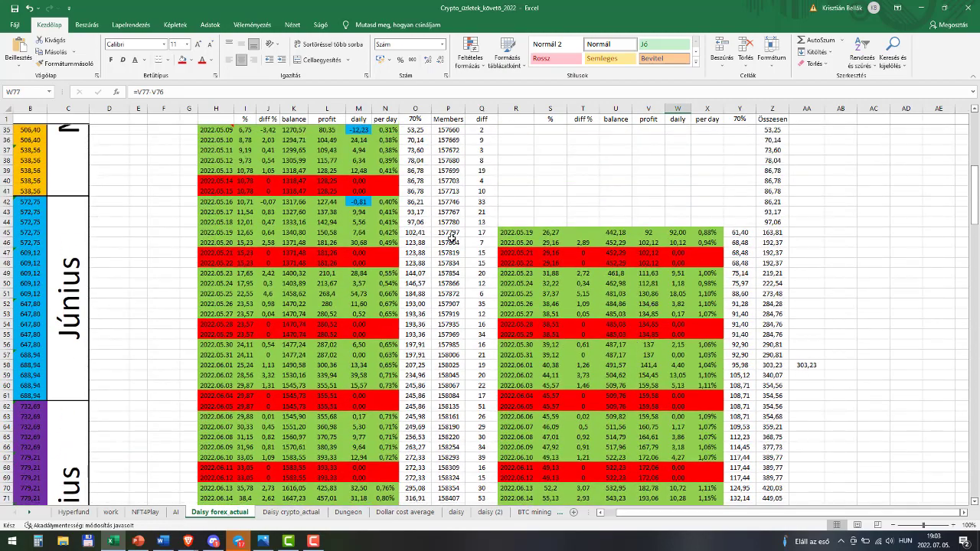
left_click(359, 201)
scroll(359, 248, "up", 4)
scroll(359, 248, "up", 2)
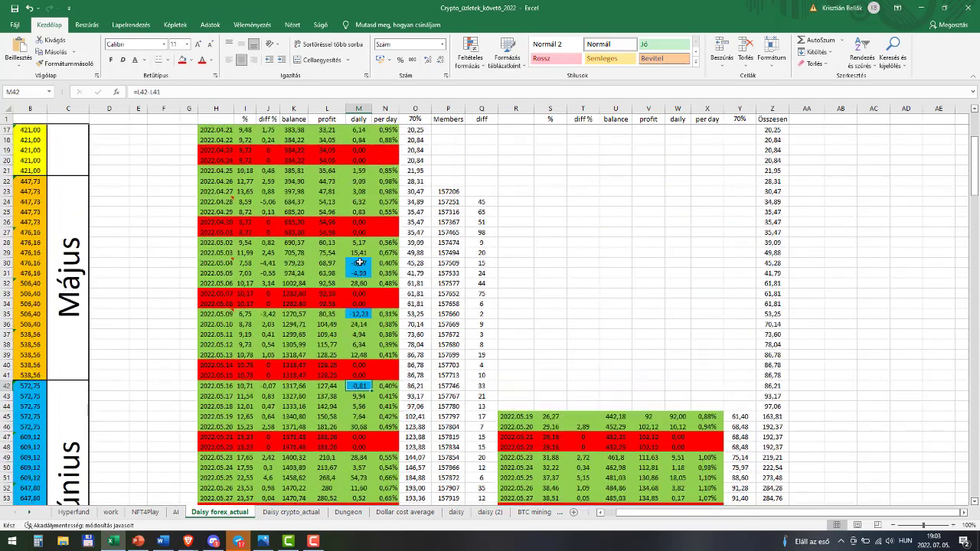
Inspect the first table's negative daily result for 2022.05.09 and review the daily records from mid-April to mid-July
left_click(362, 313)
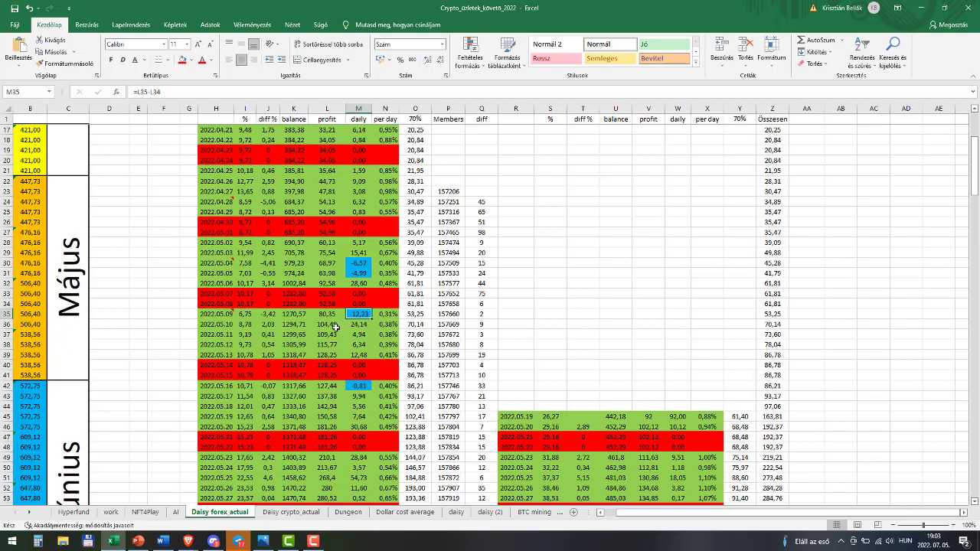
scroll(336, 327, "up", 3)
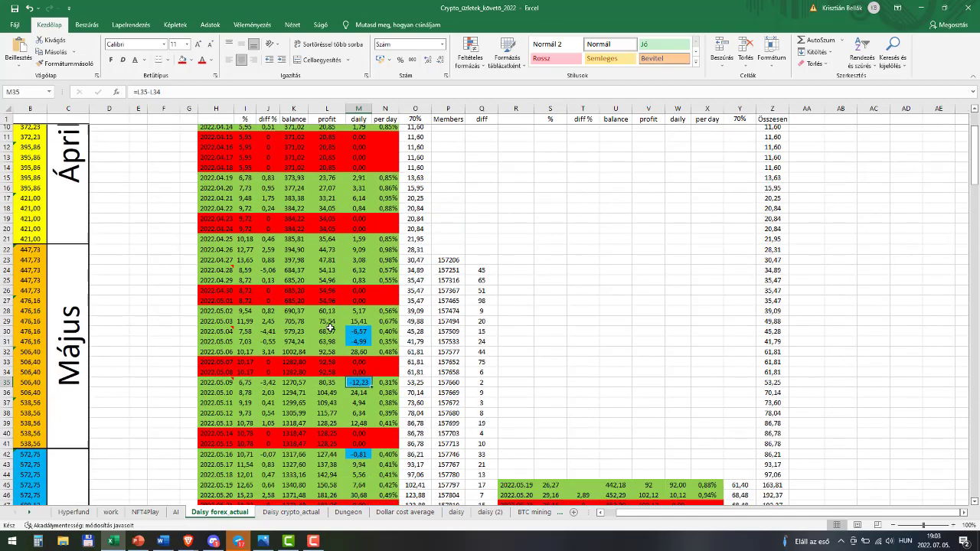
scroll(330, 327, "down", 11)
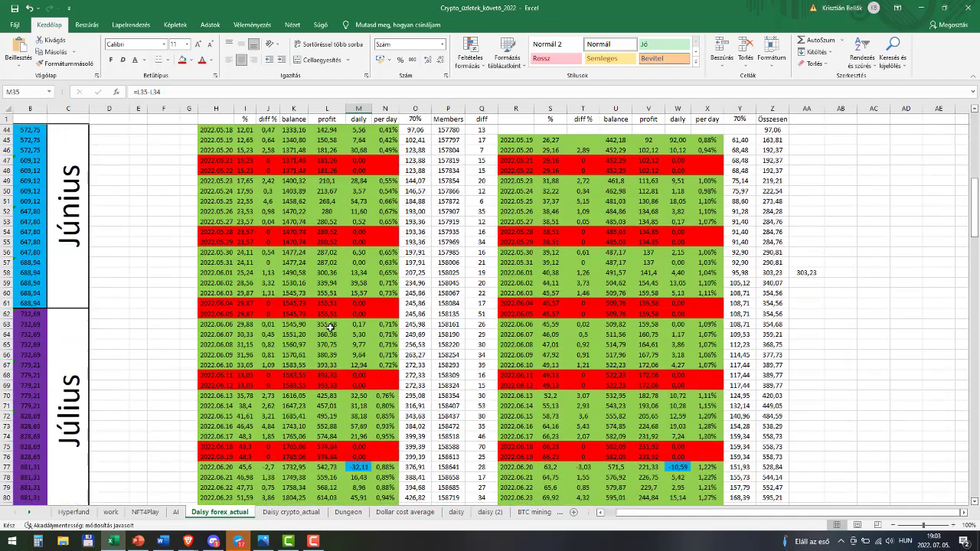
scroll(330, 327, "down", 7)
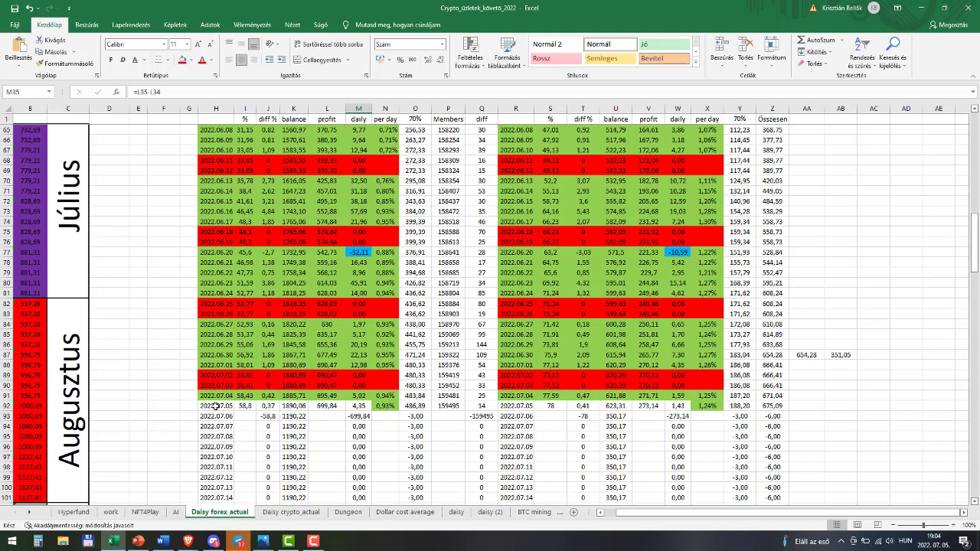
Compare the first table's % values for early July and select the second table's % value for 2022.07.03
left_click(242, 395)
left_click(243, 425)
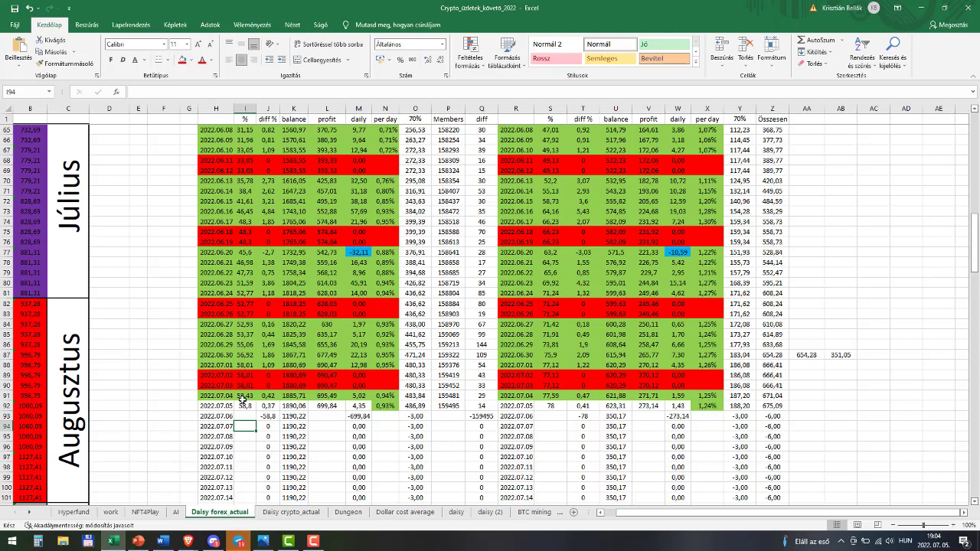
left_click(251, 402)
left_click(245, 385)
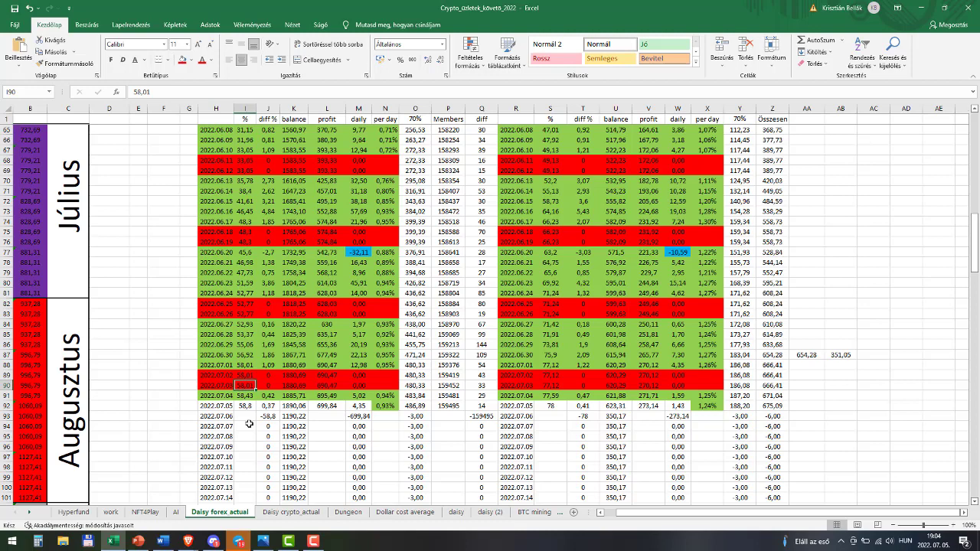
left_click(554, 385)
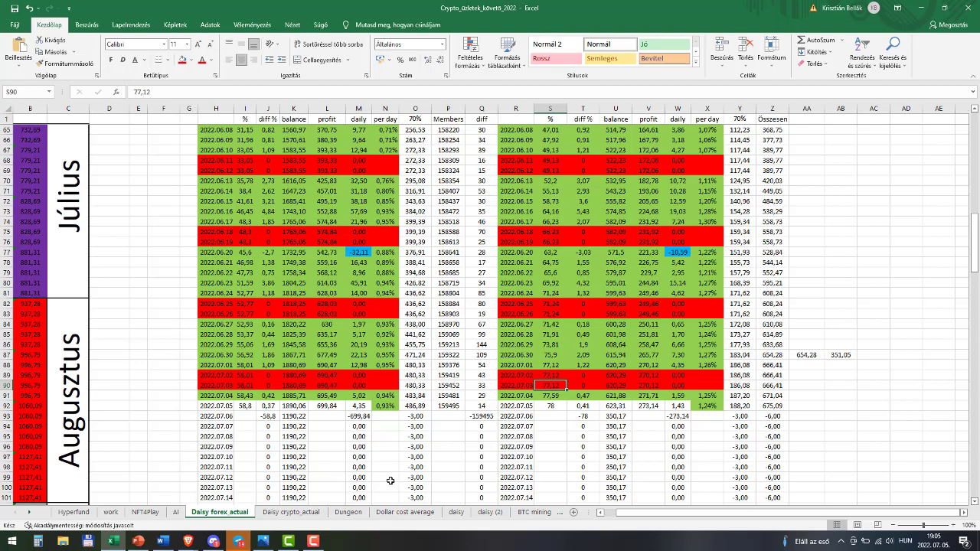
Switch to the Daisy_zoom_2022_07_01 presentation in PowerPoint to view the 1 June Portfolio slide
mouse_move(138, 544)
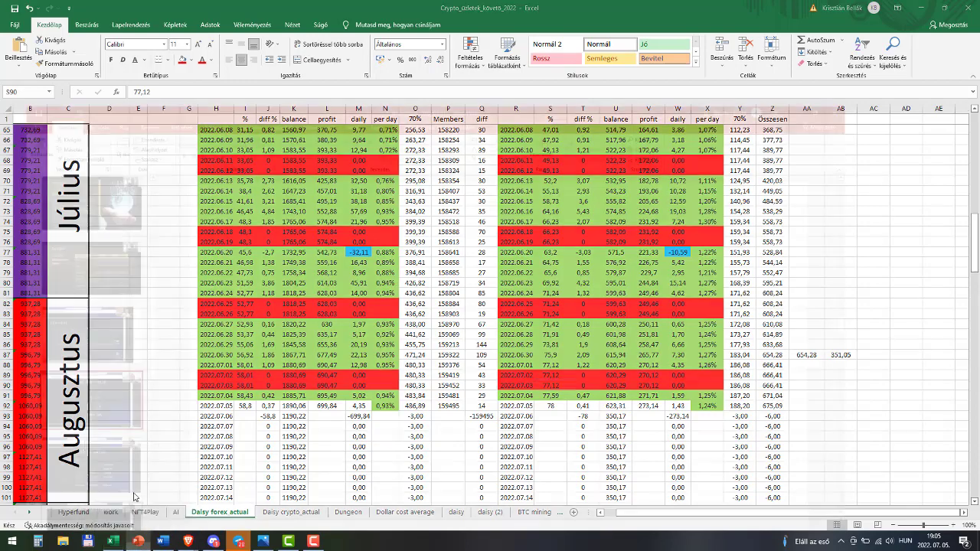
left_click(134, 496)
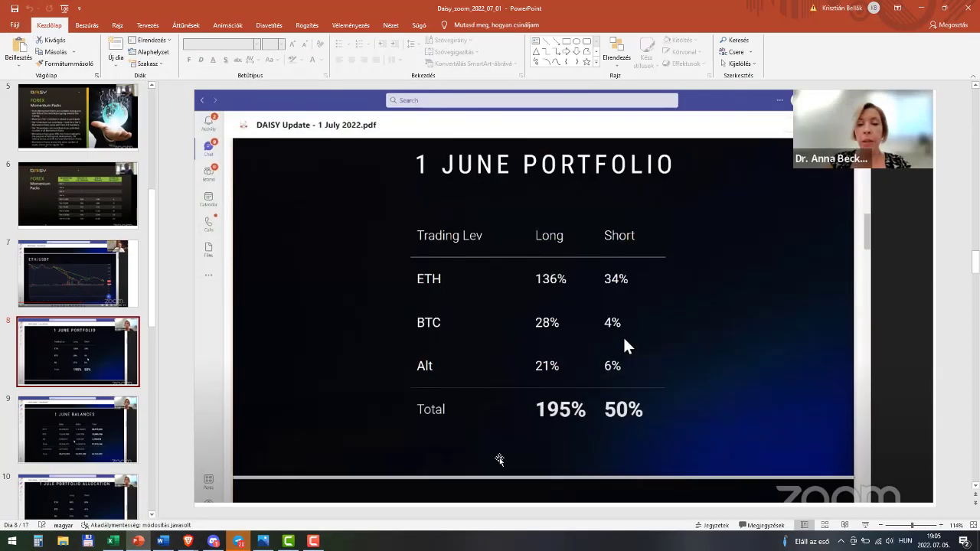